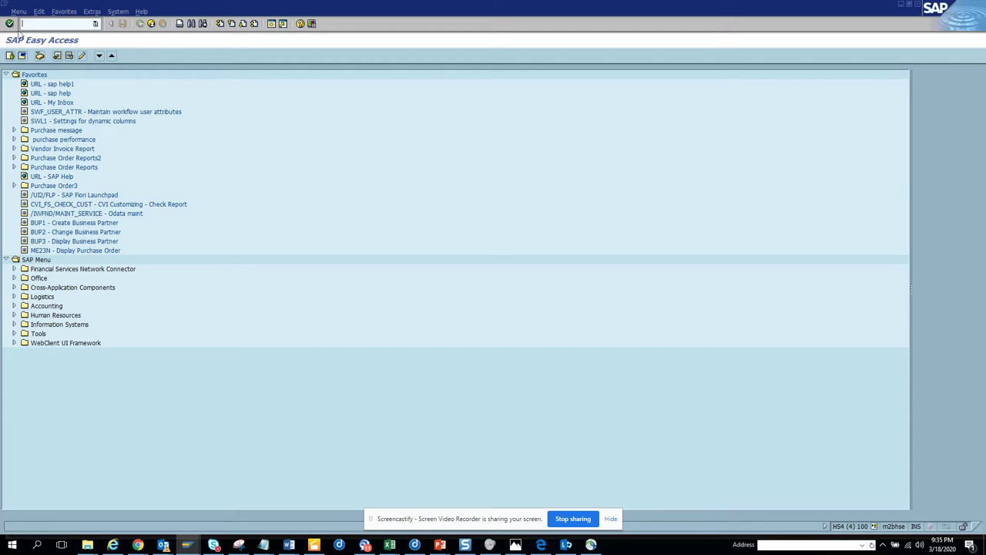
In the Business Workplace Outbox, view executed and forwarded work items, ending on Started workflows.
click(40, 56)
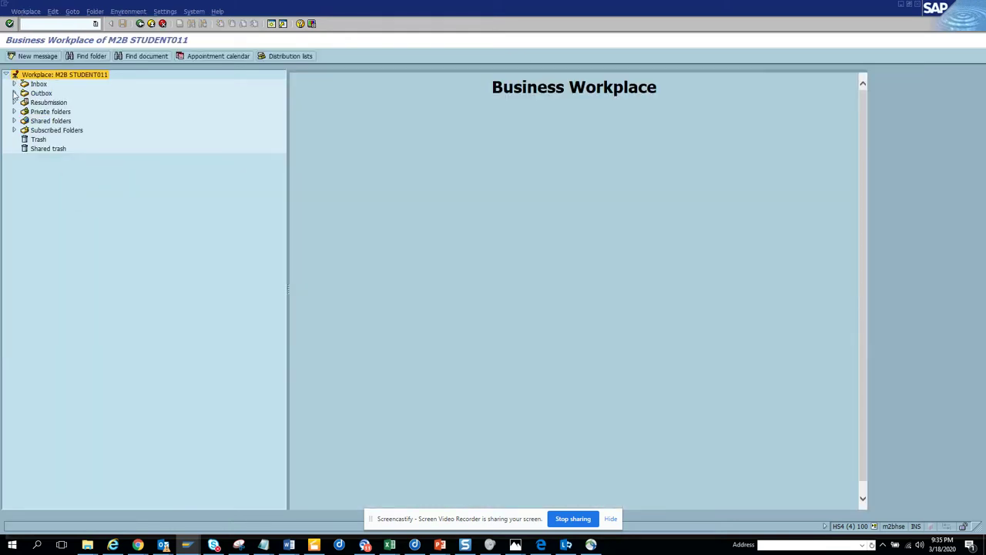
click(14, 93)
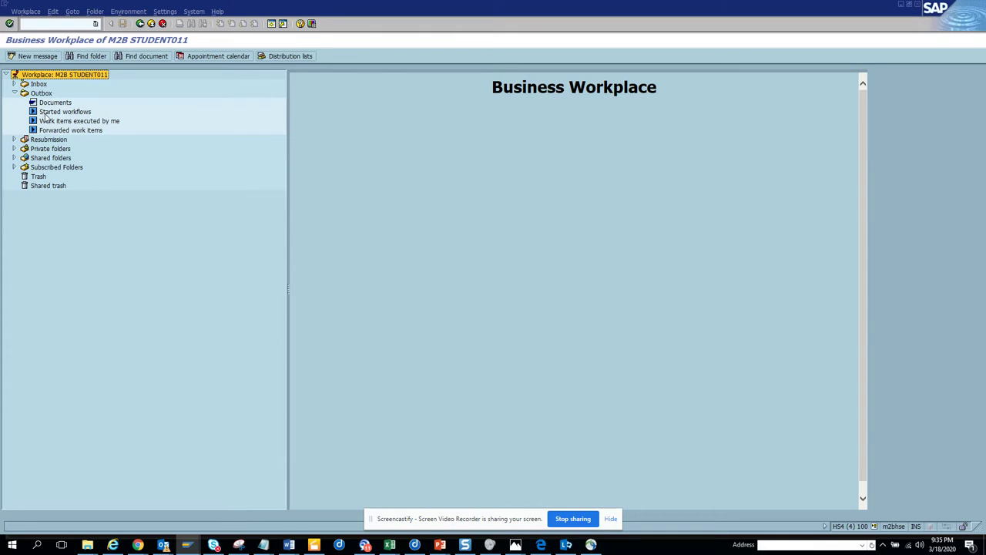
click(46, 114)
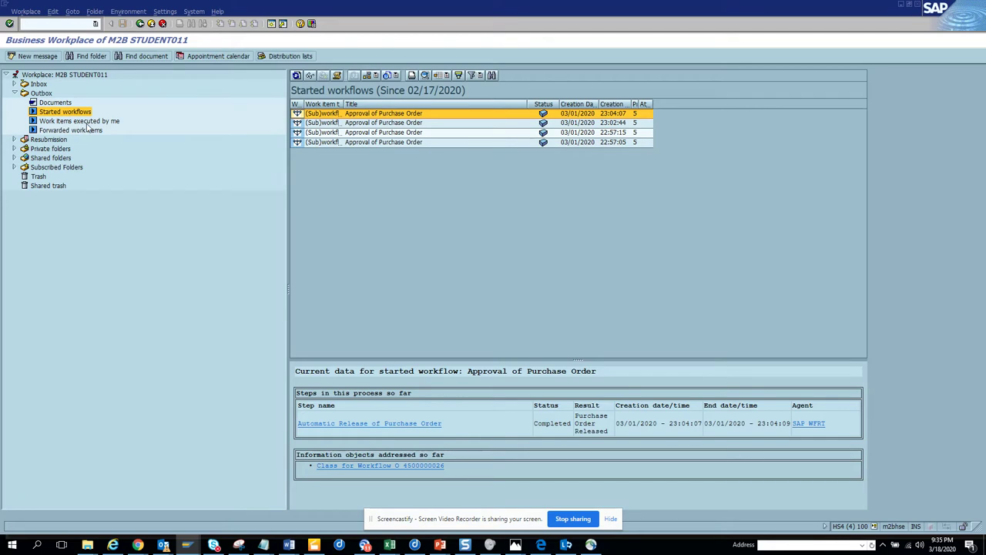
click(87, 123)
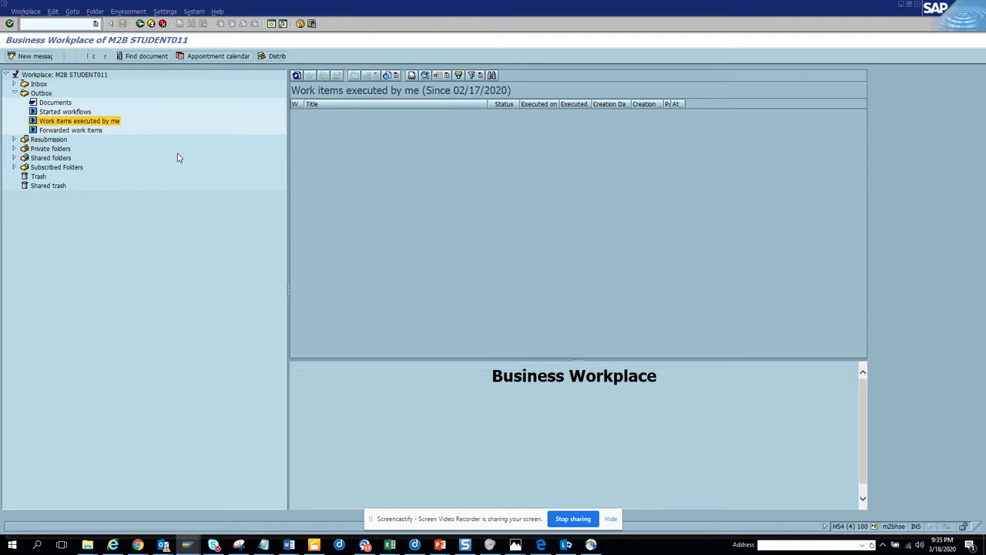
click(91, 131)
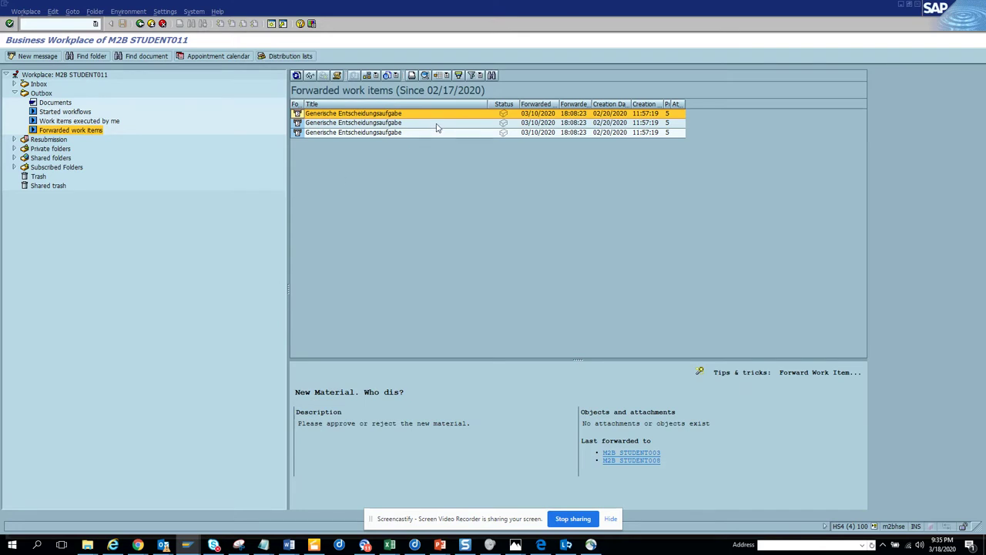
click(88, 114)
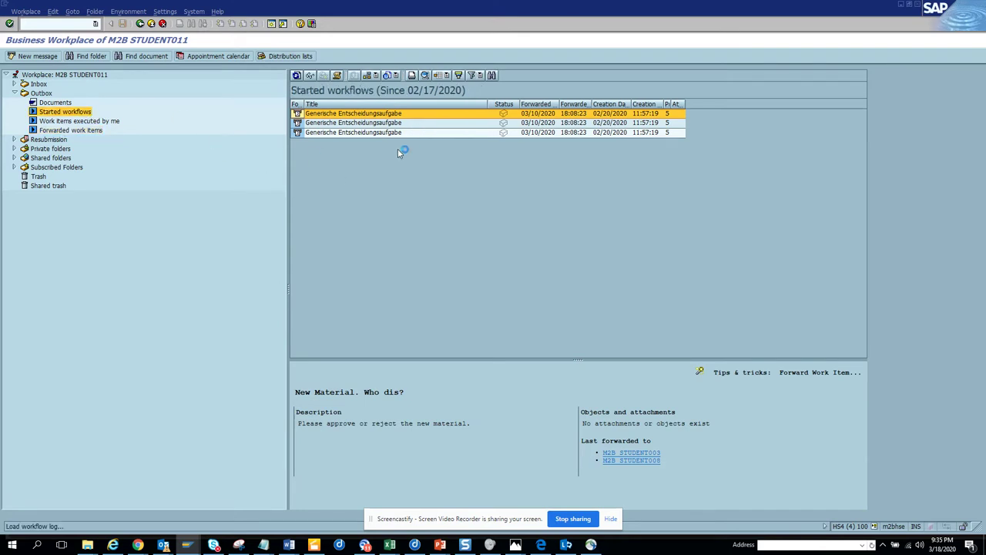
Inspect the first Approval of Purchase Order workflow's log, expanding its first step's history.
click(337, 75)
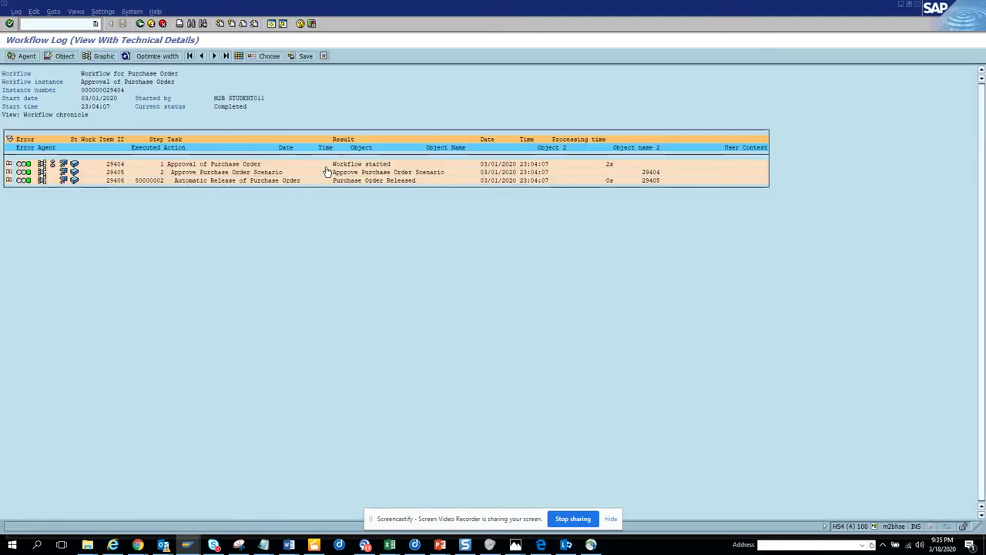
click(9, 164)
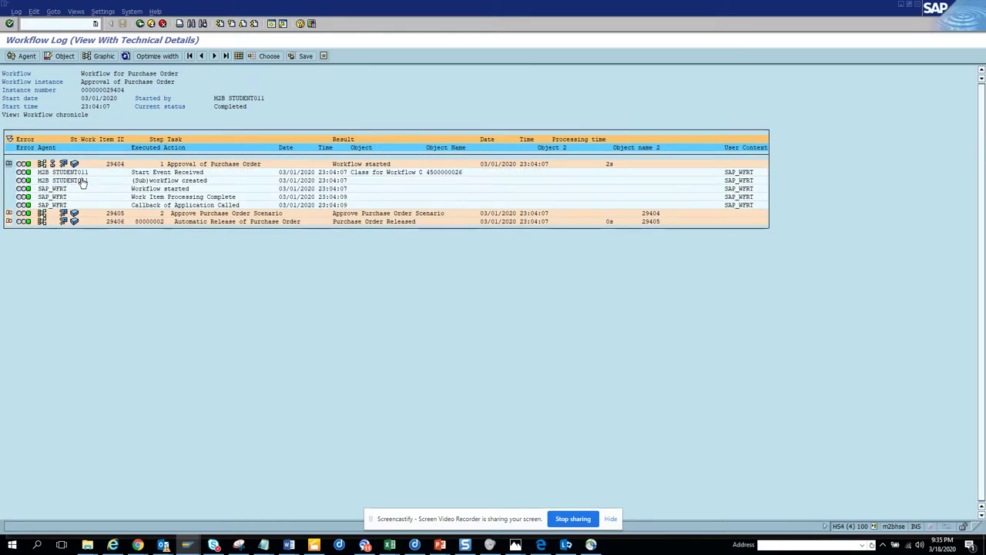
click(140, 24)
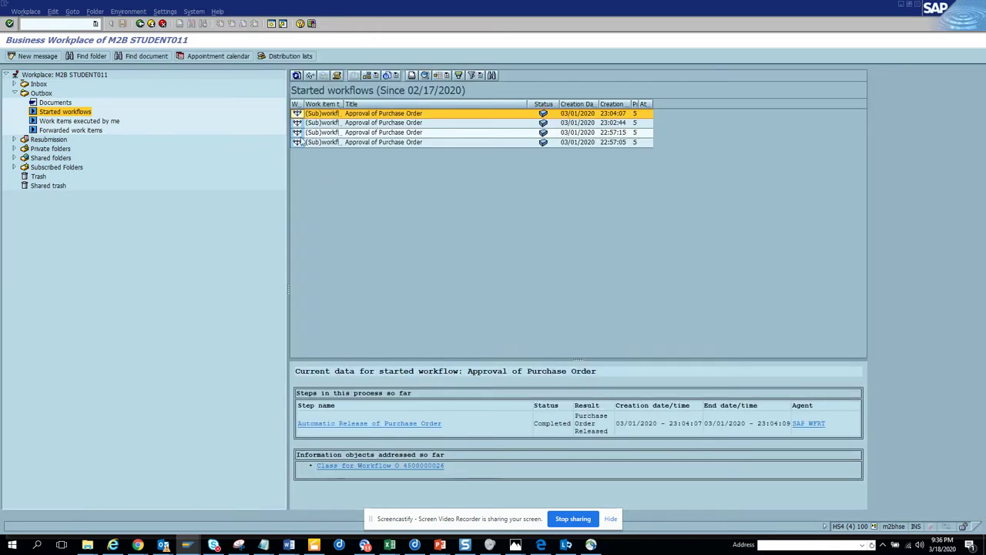
Open the workflow log for the third forwarded work item.
click(71, 131)
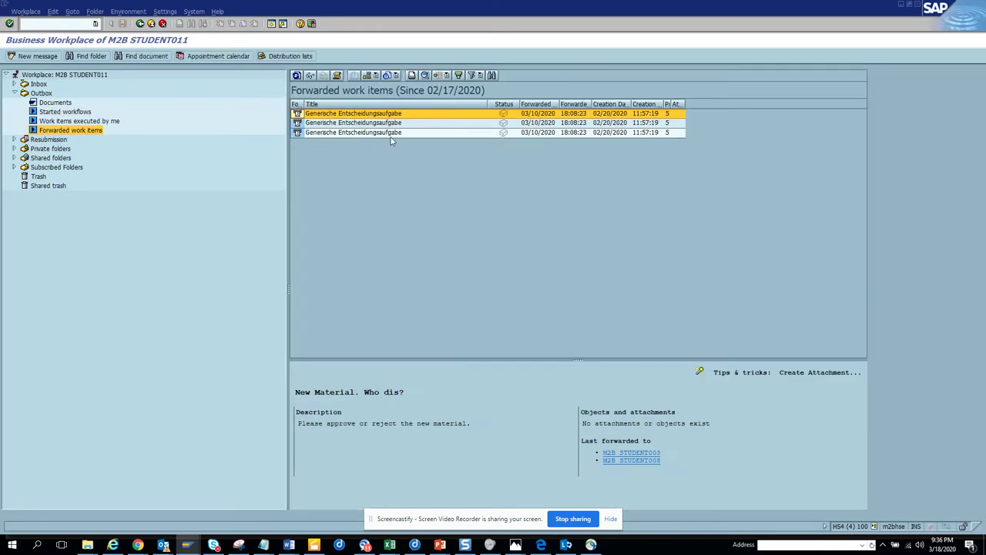
click(389, 133)
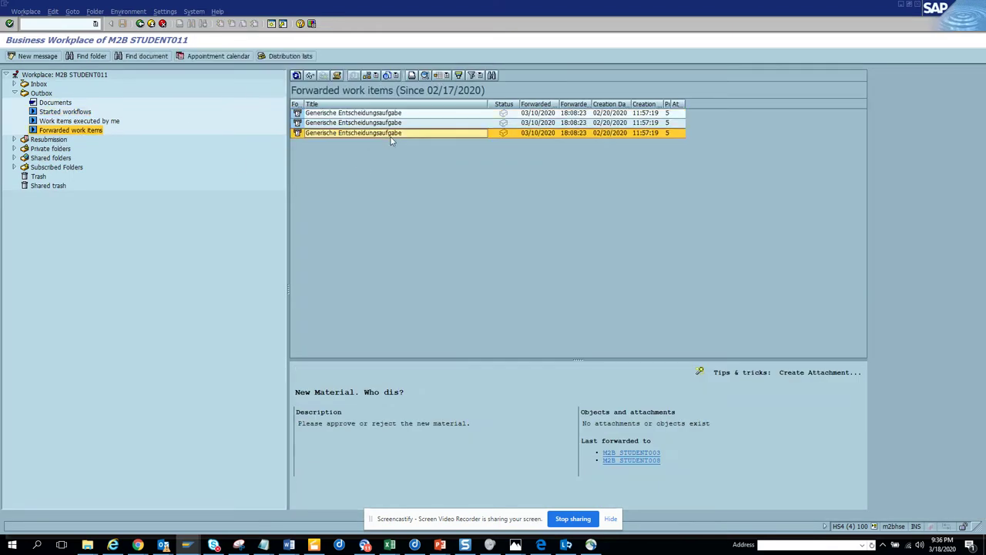
click(337, 76)
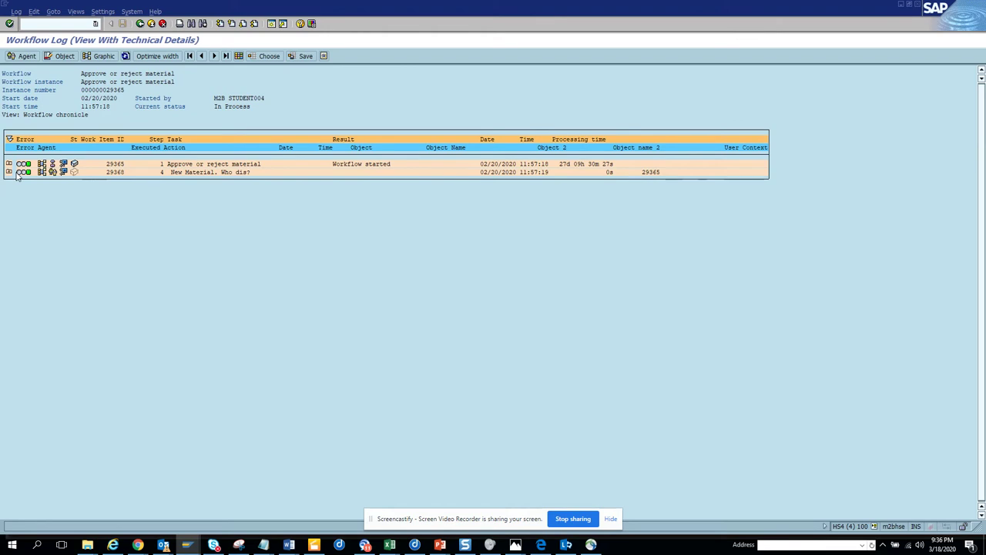
Expand the 'New Material. Who dis?' step history and open that work item's details.
click(9, 172)
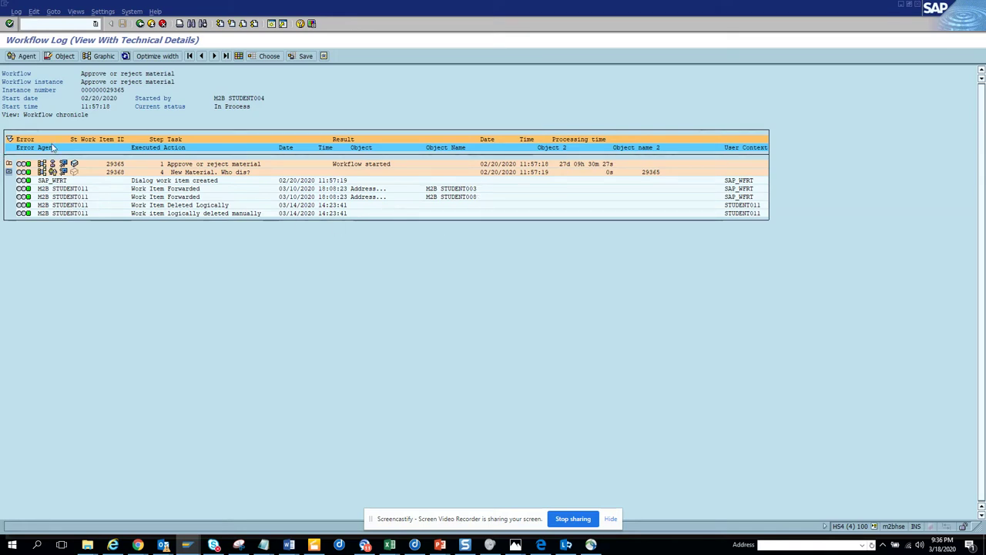
double_click(218, 180)
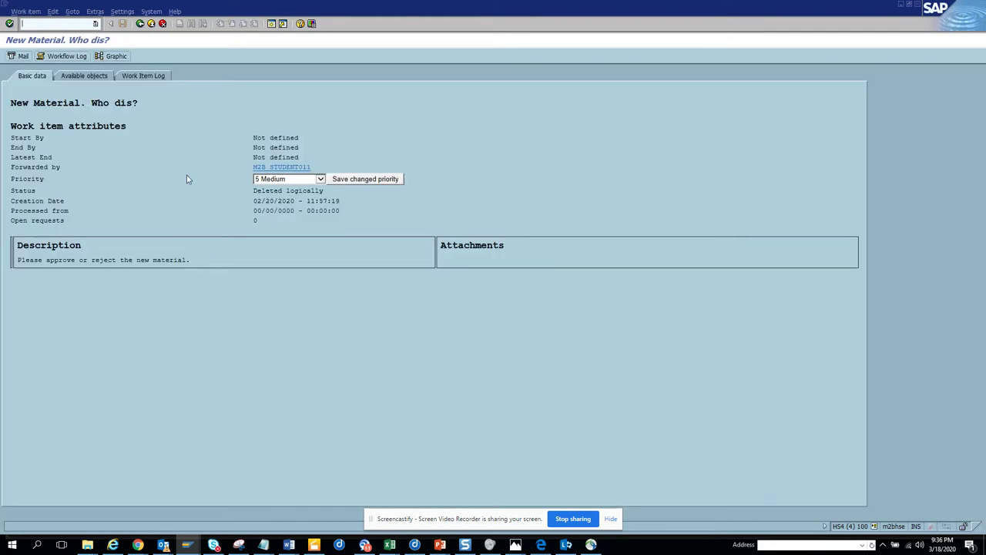
Review the work item's available objects and log, then show the AFAB_APP_REJ workflow graphic.
click(84, 75)
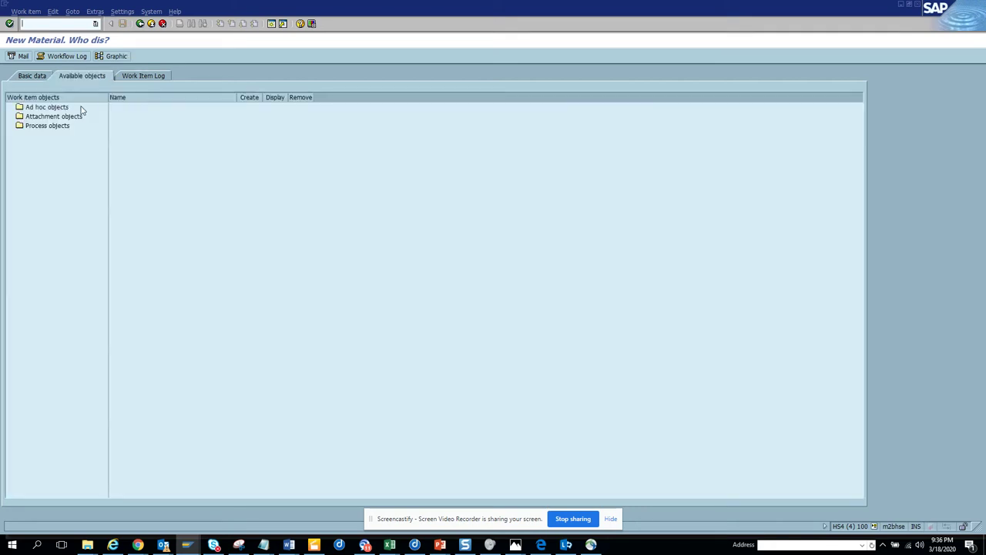
click(153, 74)
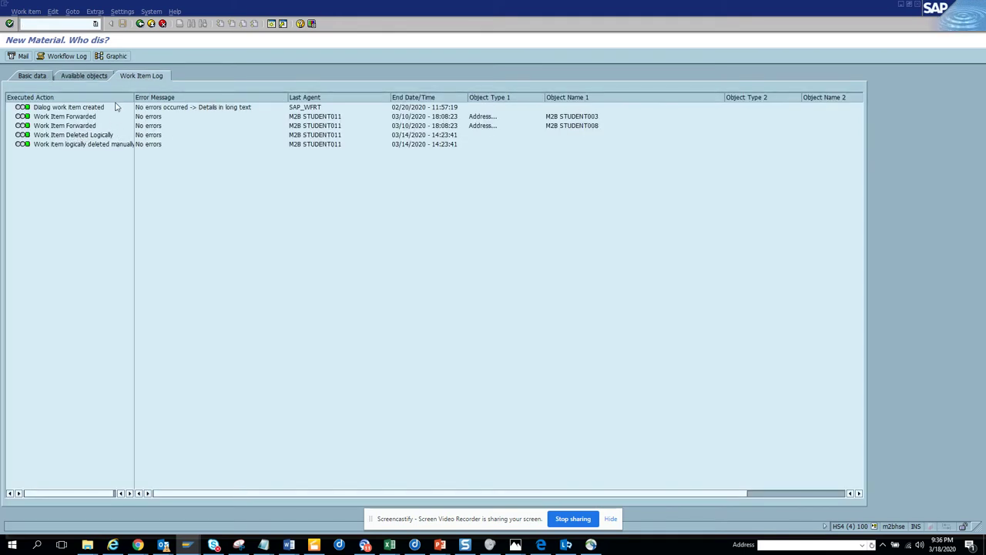
click(118, 57)
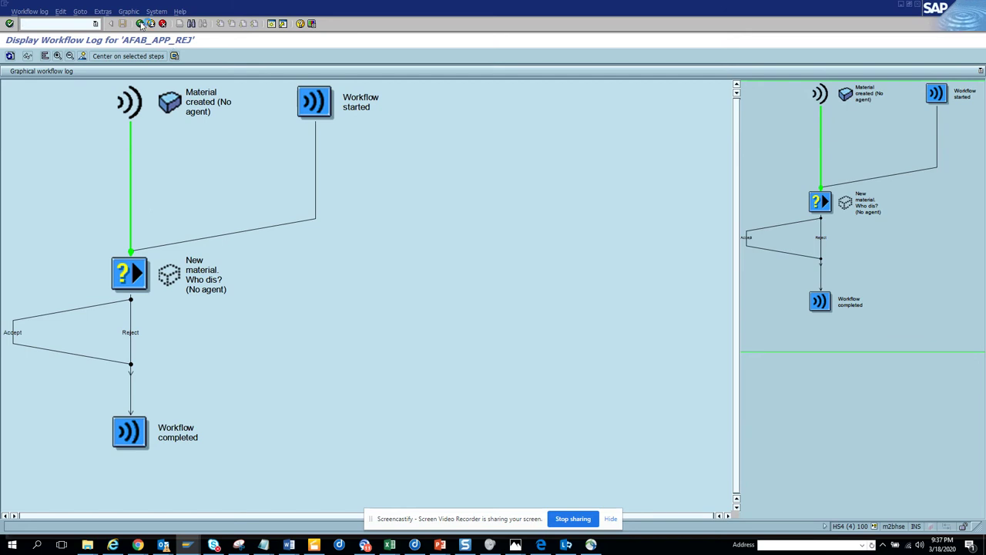
Go back three times from the workflow graphic to the Forwarded work items list.
click(140, 23)
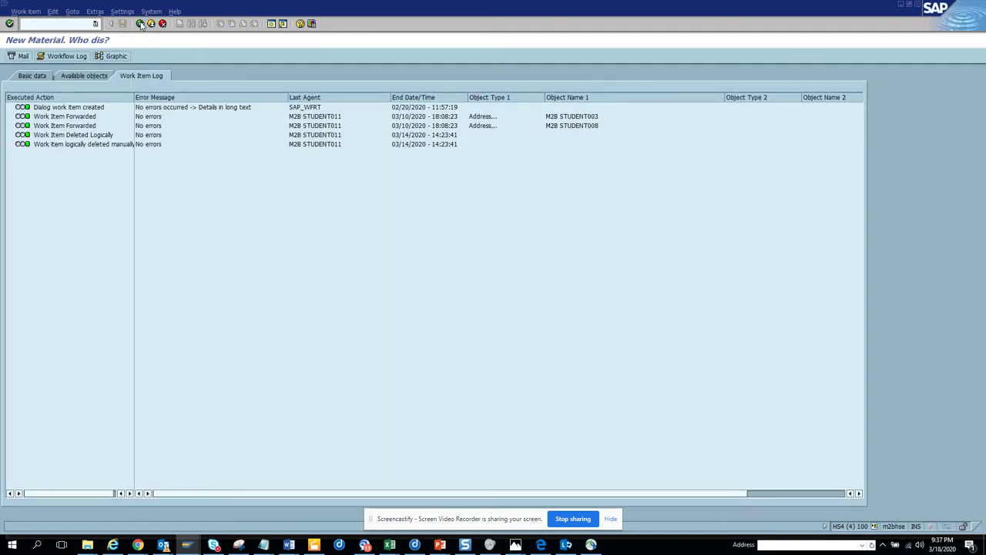
click(141, 23)
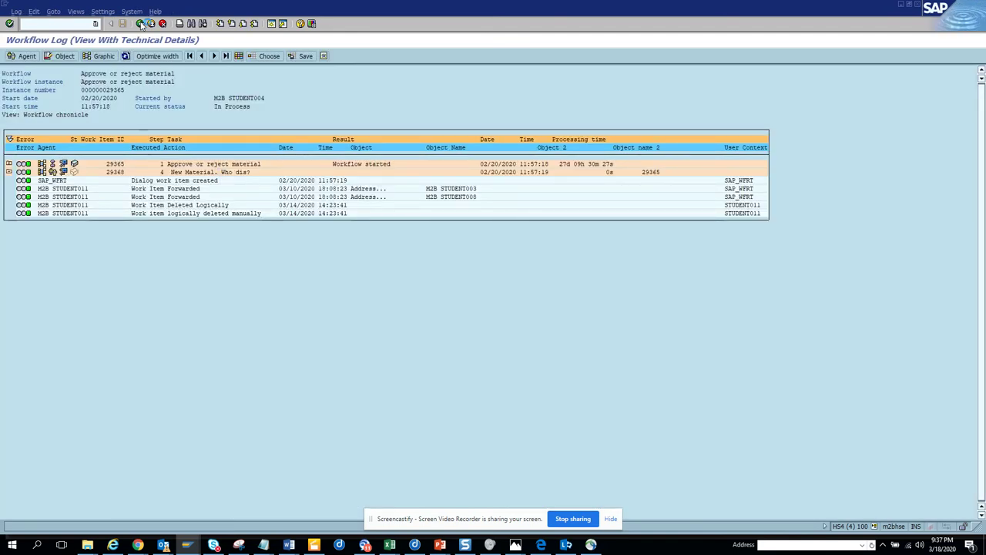
click(140, 24)
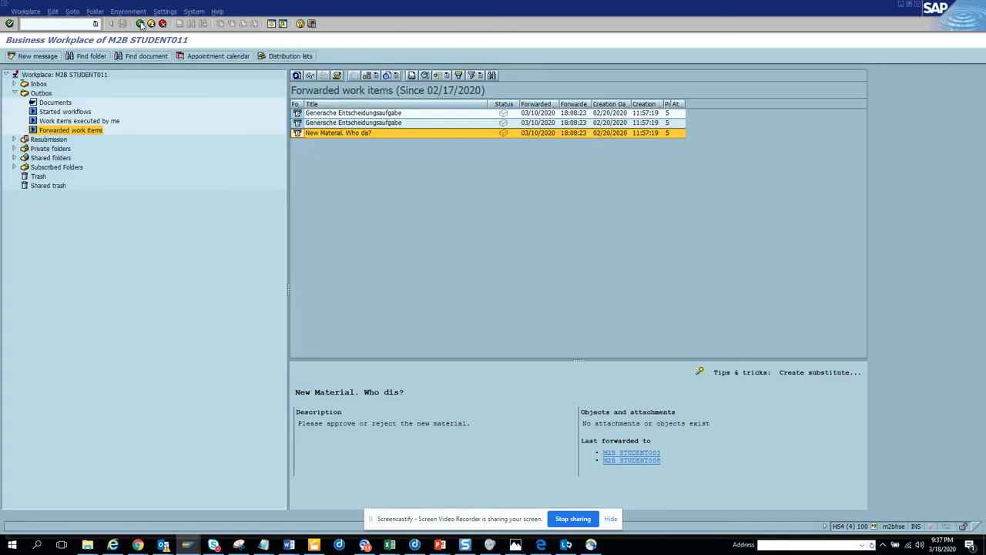